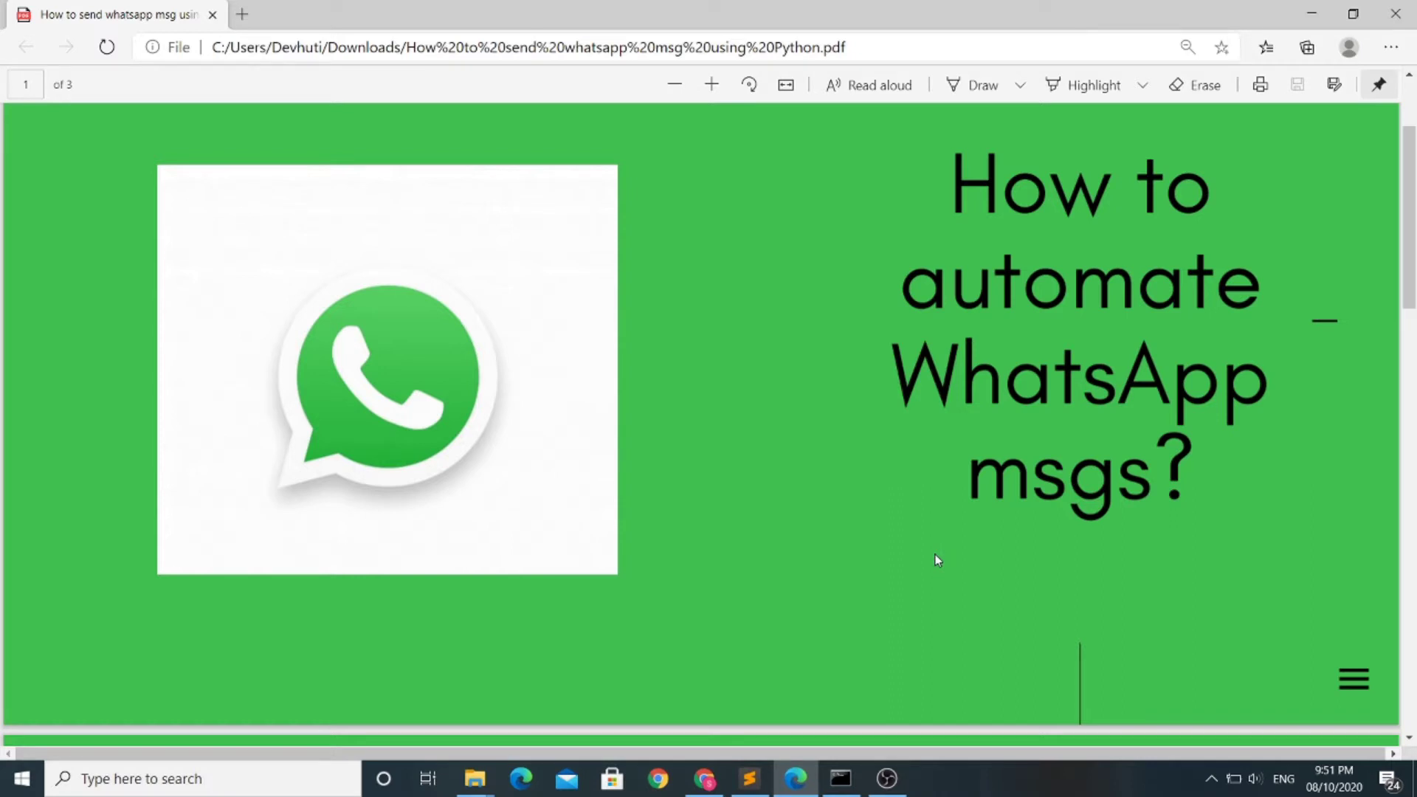
pyautogui.scroll(-2, 936, 559)
pyautogui.scroll(-1, 935, 559)
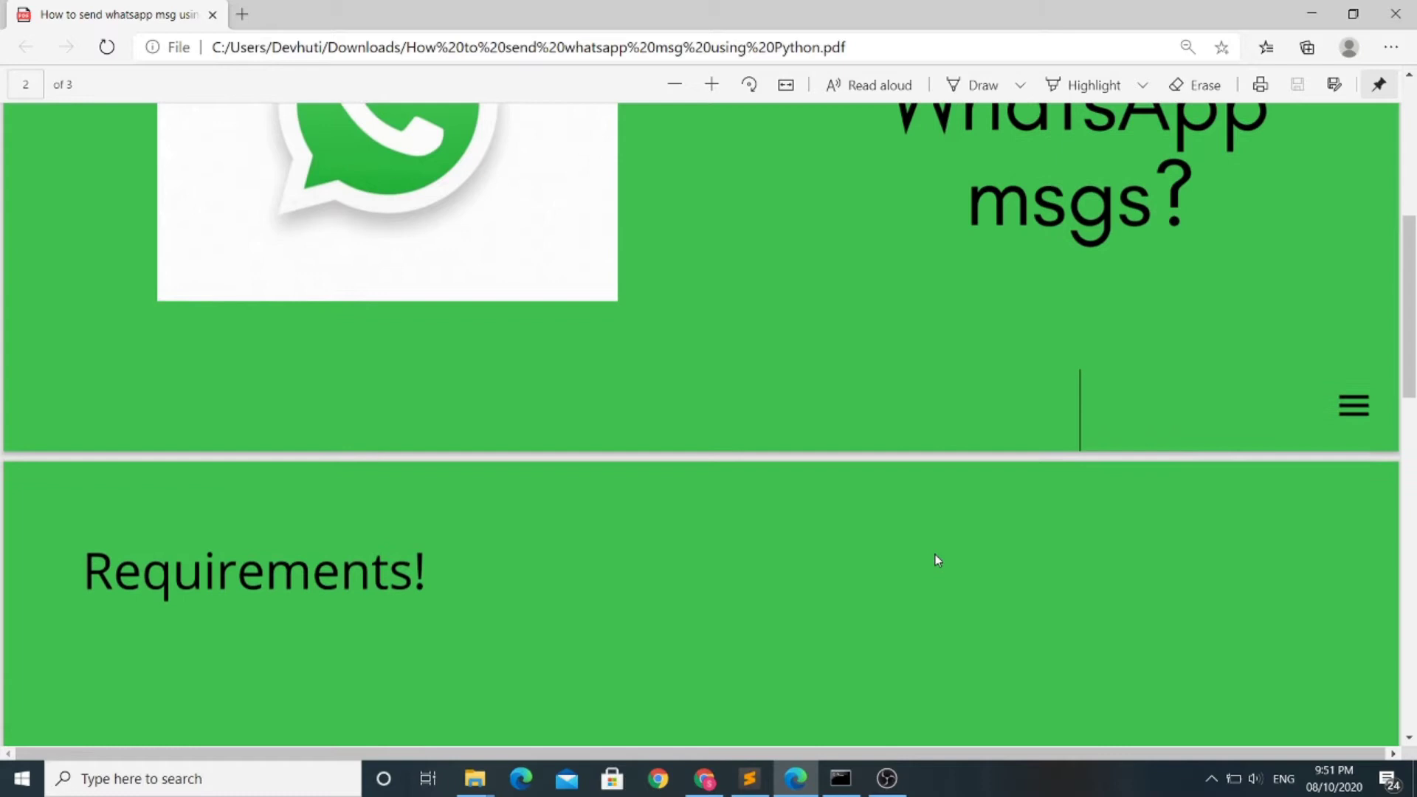
pyautogui.scroll(-2, 935, 559)
pyautogui.scroll(-2, 935, 559)
pyautogui.scroll(-1, 936, 560)
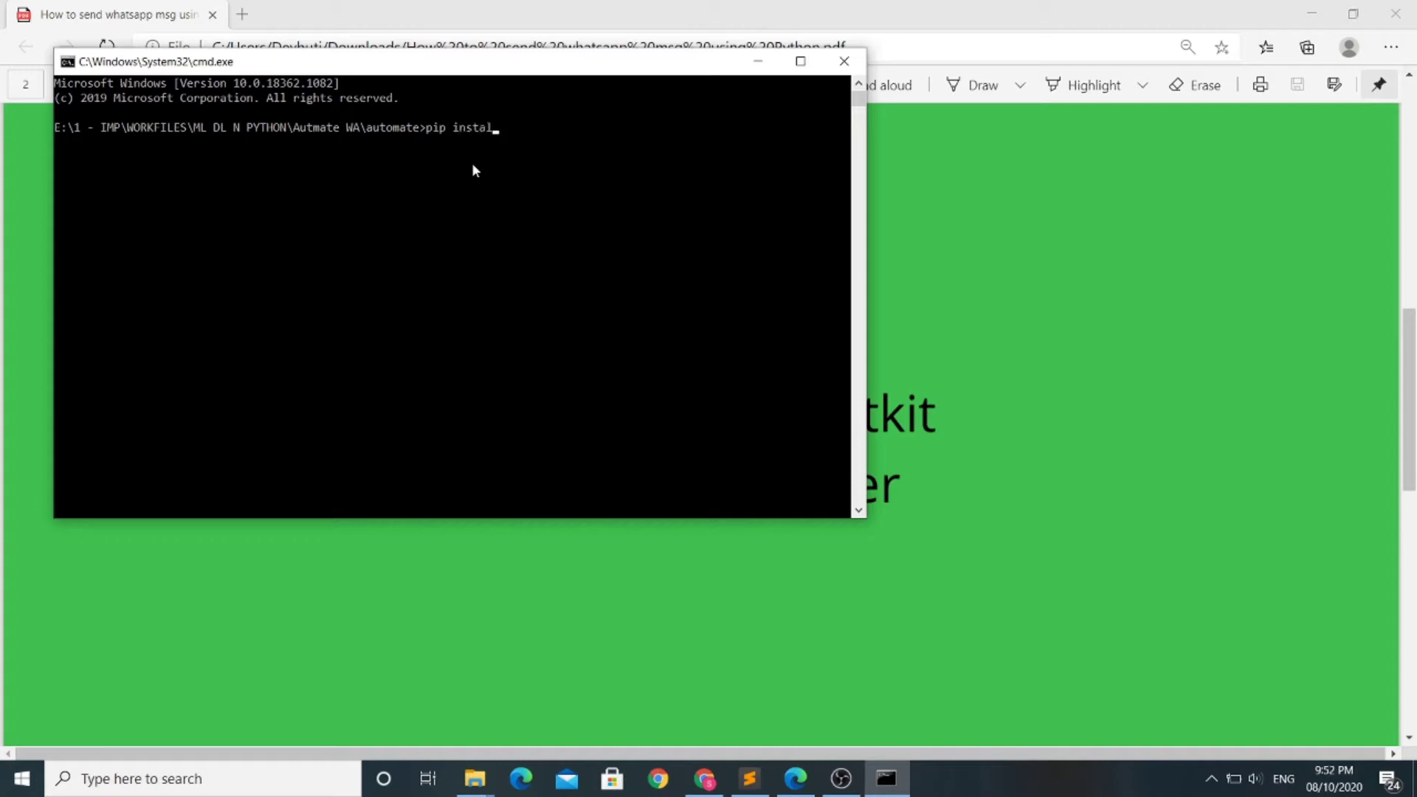
pyautogui.write('p')
pyautogui.write('ywhatkit')
# Run 'pip install pywhatkit' and confirm all requirements are already satisfied.
pyautogui.press('Return')
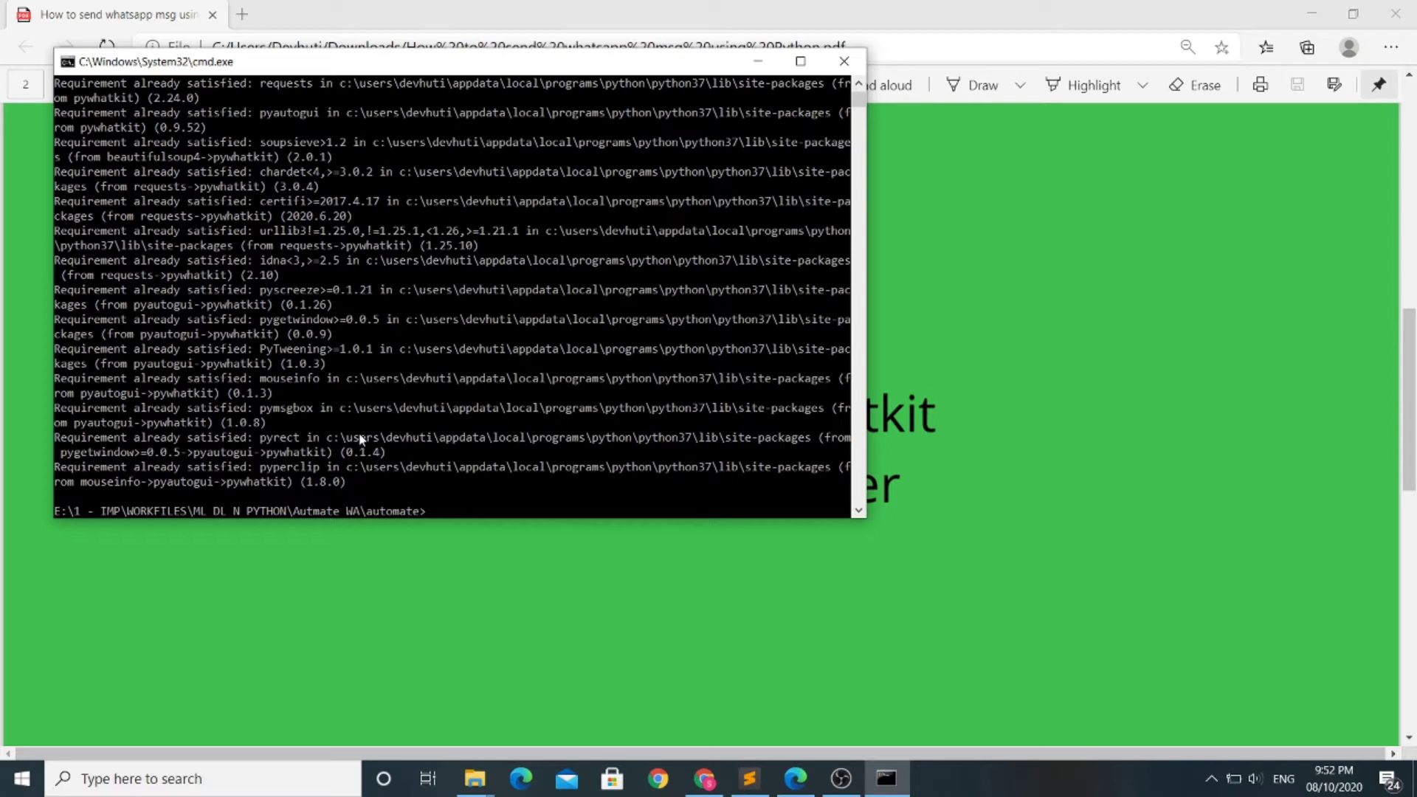
# Bring the Edge tutorial PDF forward to its 'Two Lines of Code' page.
pyautogui.click(604, 600)
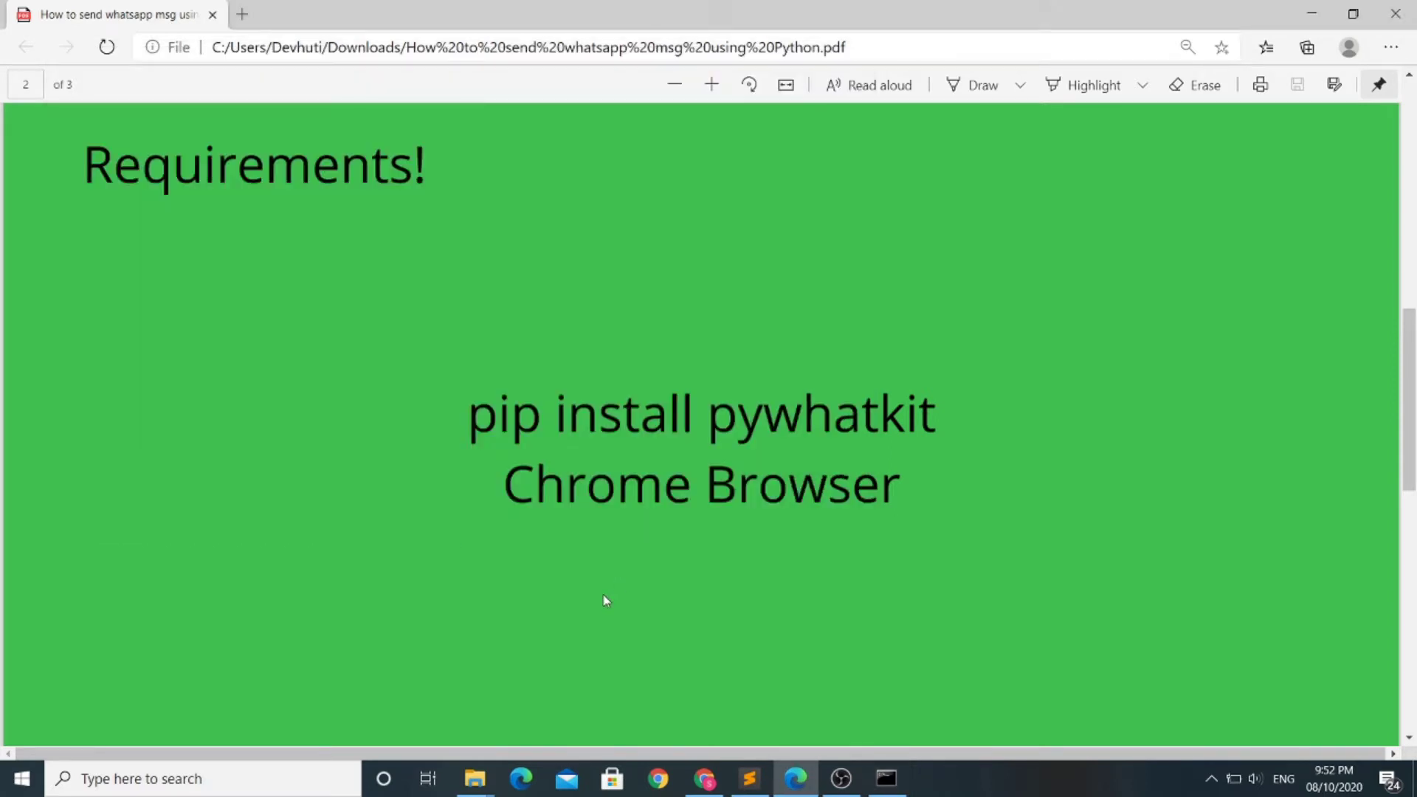
pyautogui.scroll(-1, 604, 600)
pyautogui.scroll(-1, 604, 599)
pyautogui.scroll(-1, 604, 600)
pyautogui.scroll(-1, 604, 600)
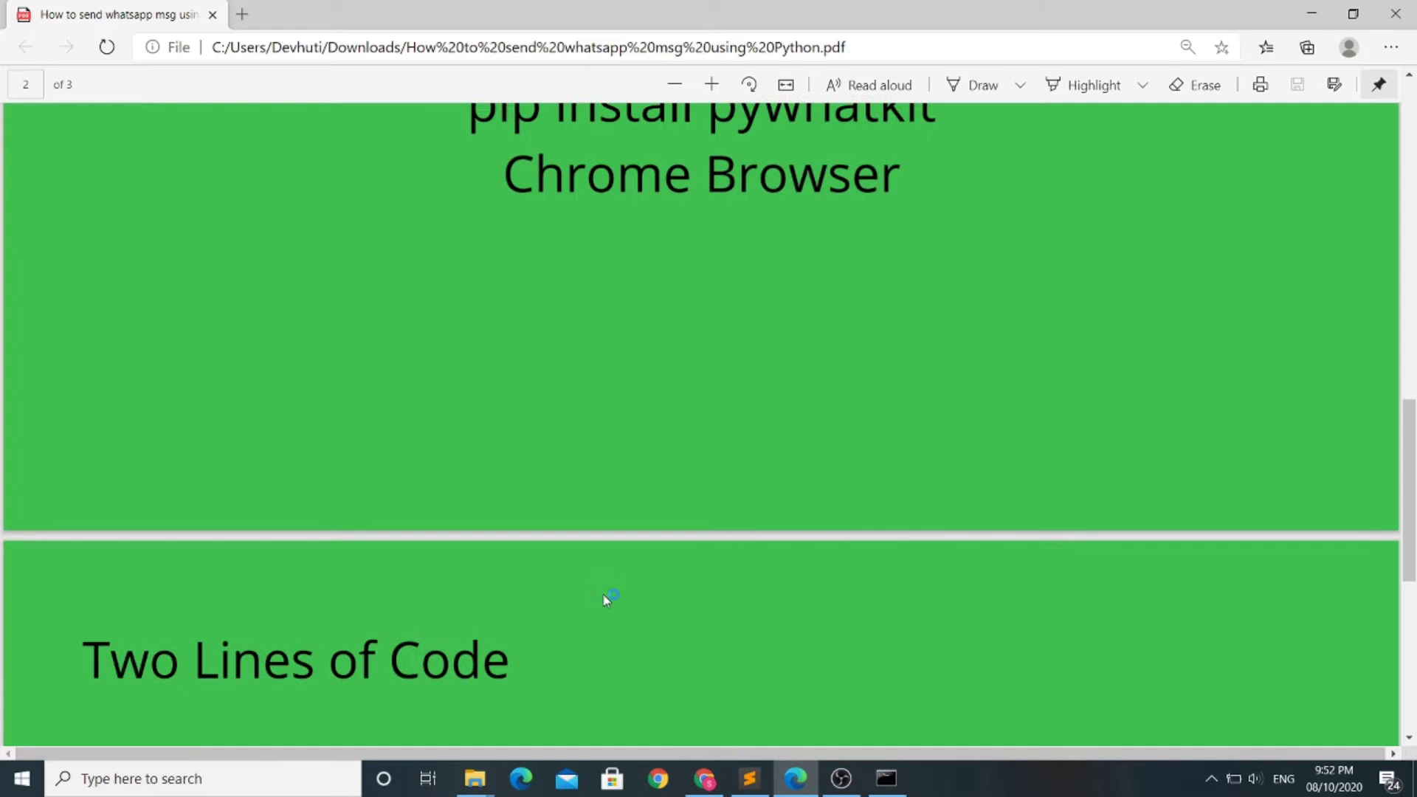
pyautogui.scroll(-2, 605, 600)
pyautogui.scroll(-2, 605, 599)
pyautogui.scroll(-1, 605, 601)
pyautogui.scroll(-1, 604, 600)
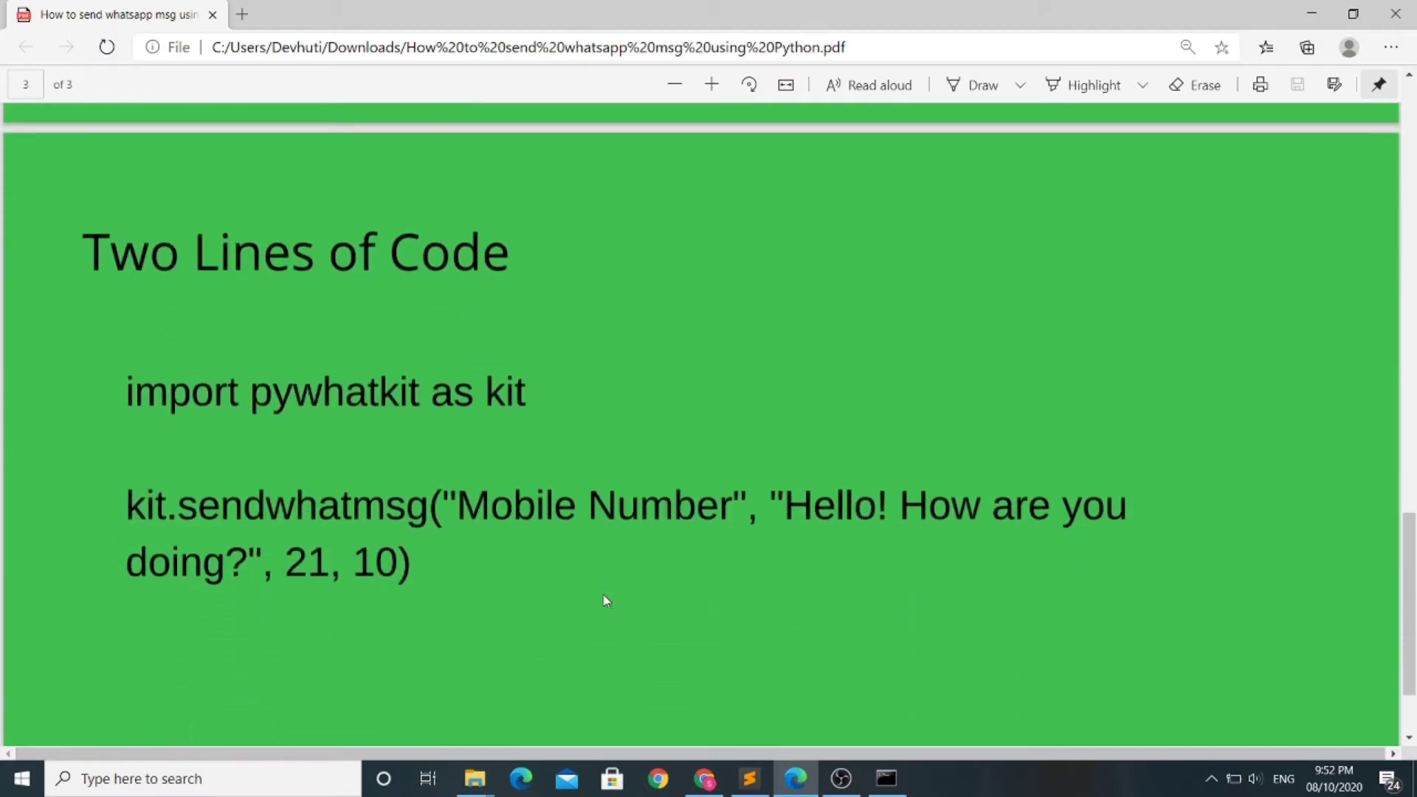
pyautogui.scroll(-1, 604, 601)
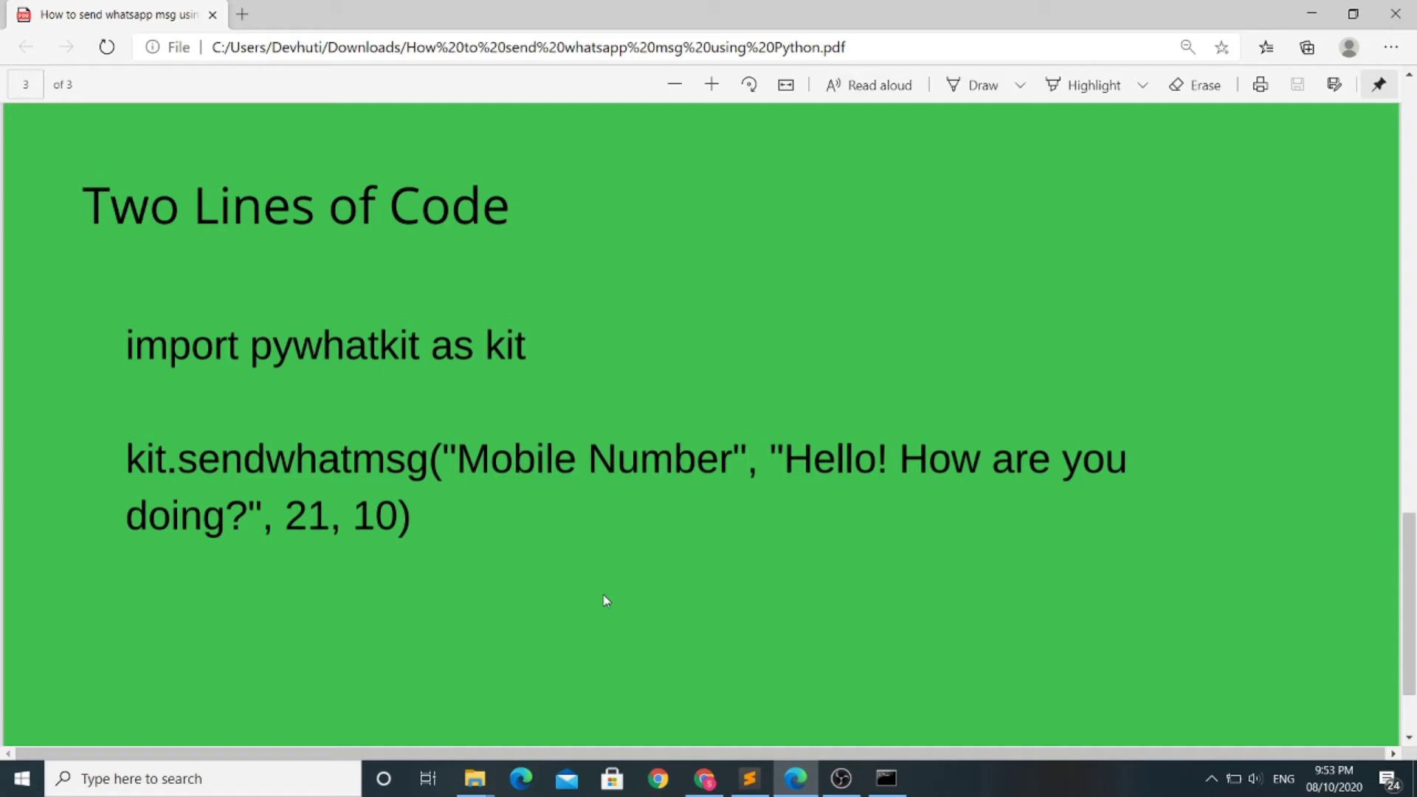
# In whatsapp.py, add a blank line 3 below 'from mob import mob_no'.
pyautogui.click(748, 778)
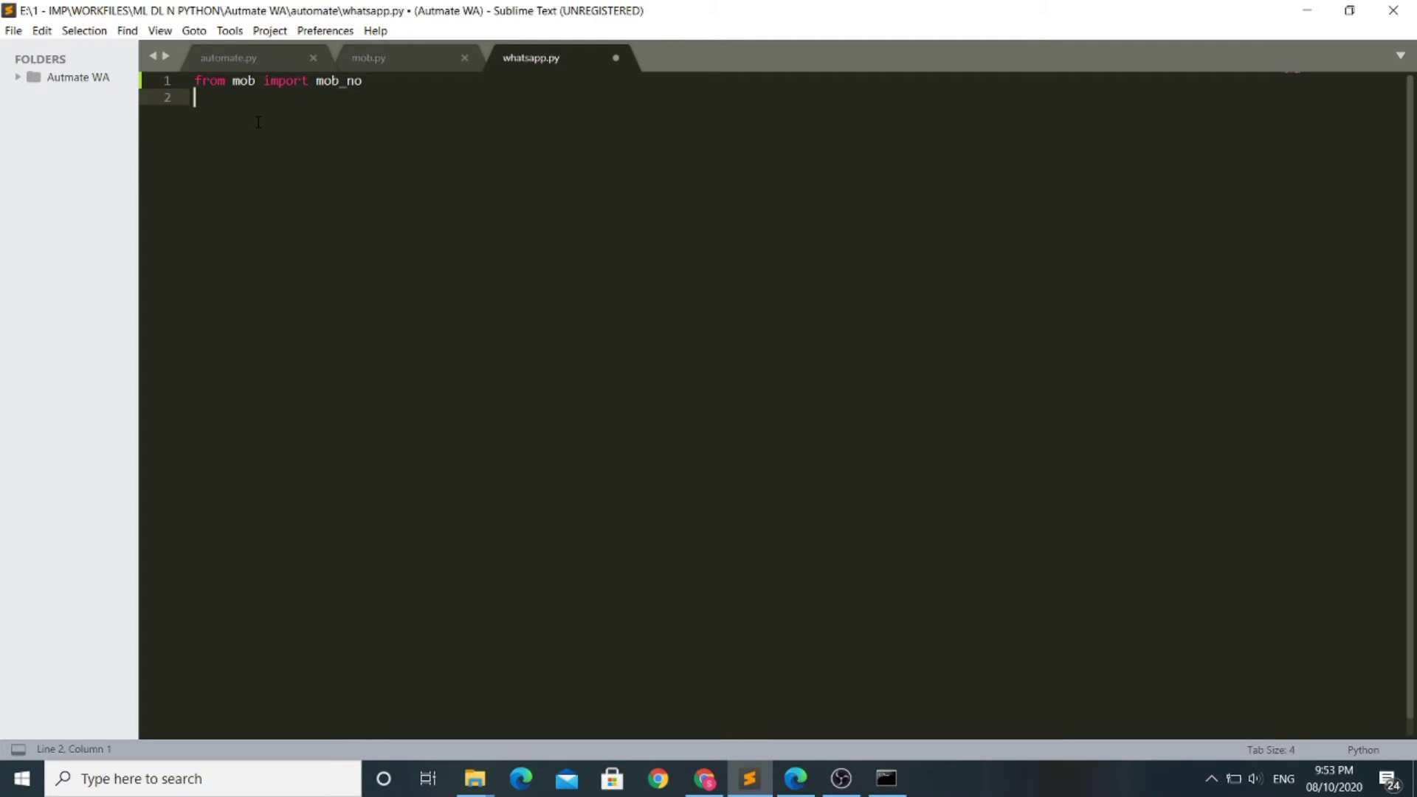
pyautogui.moveTo(362, 81); pyautogui.dragTo(316, 82)
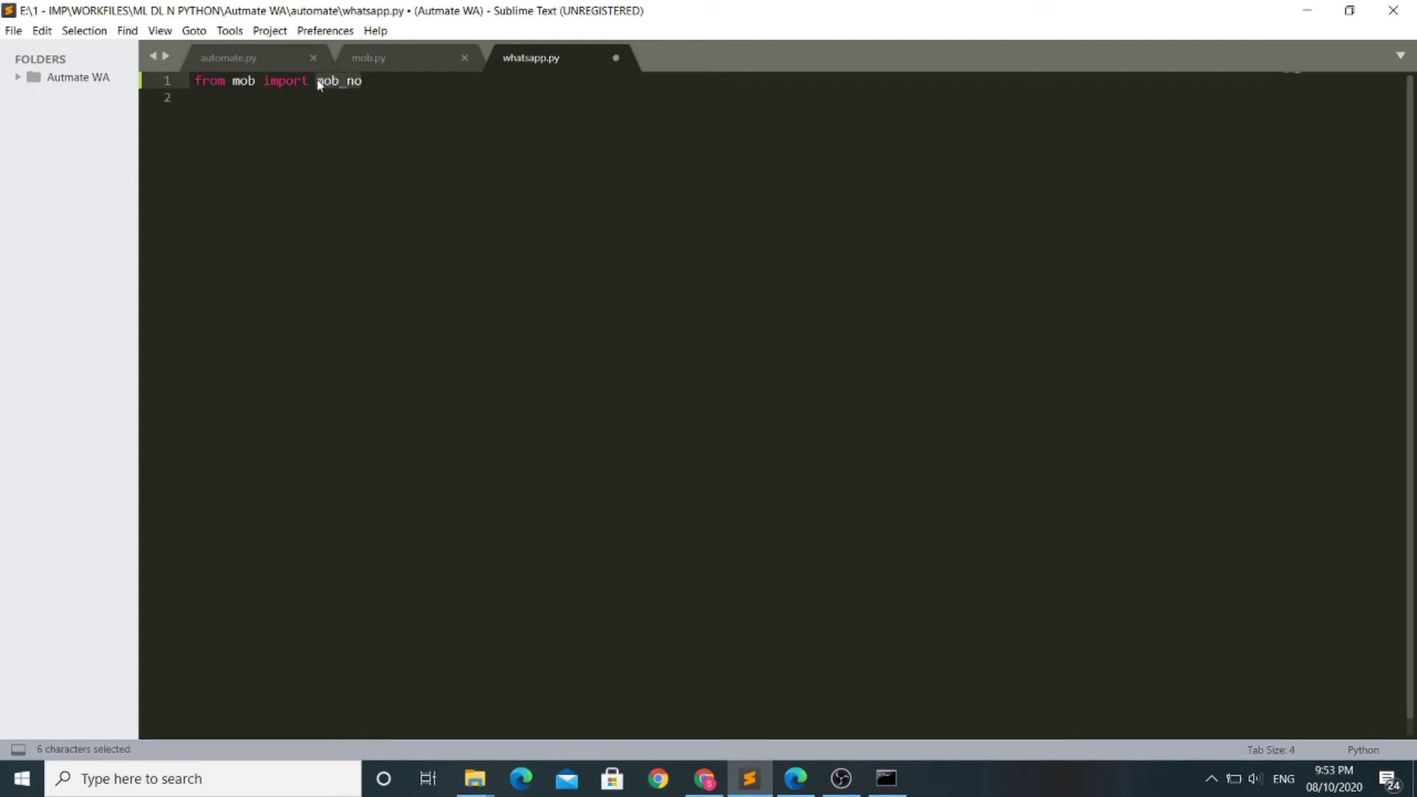
pyautogui.click(221, 100)
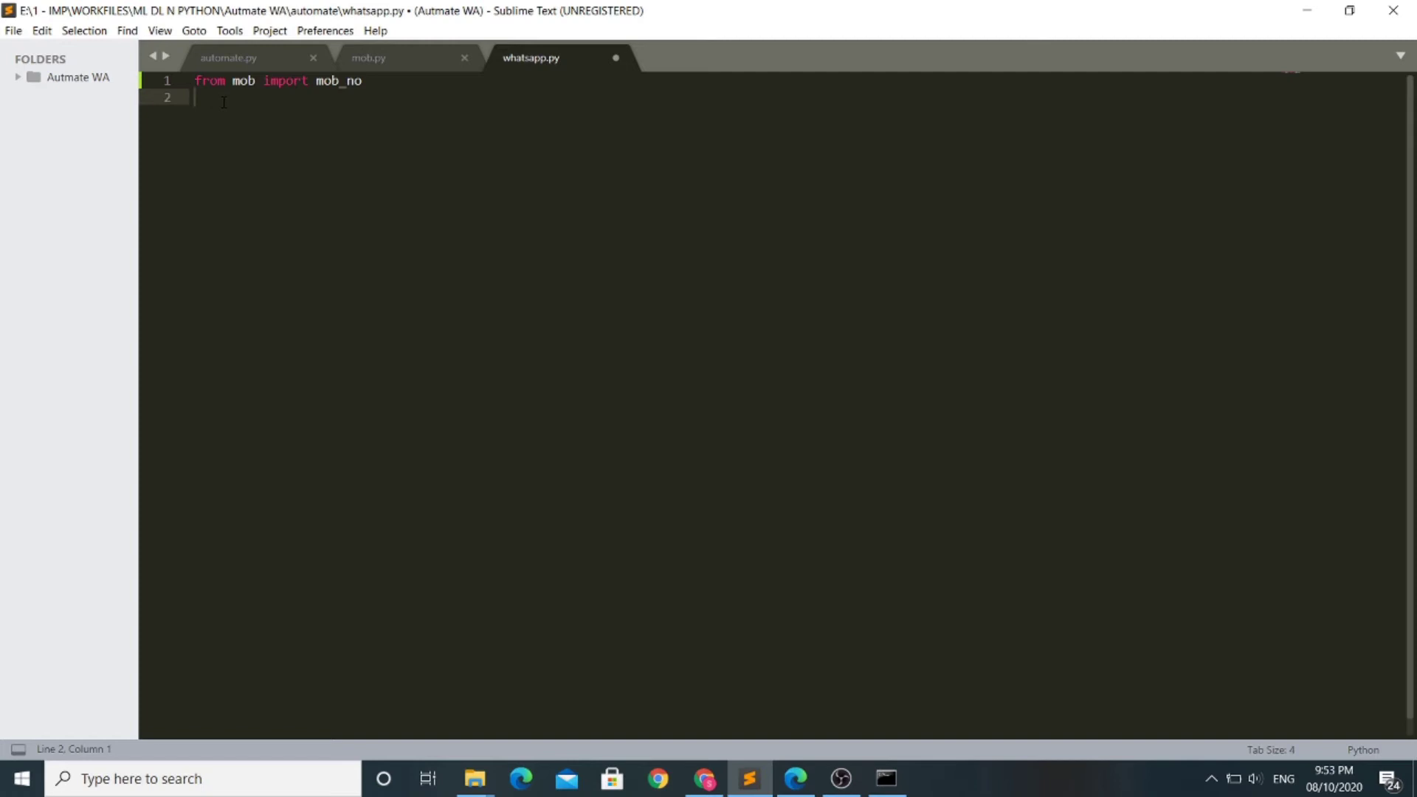
pyautogui.press('Return')
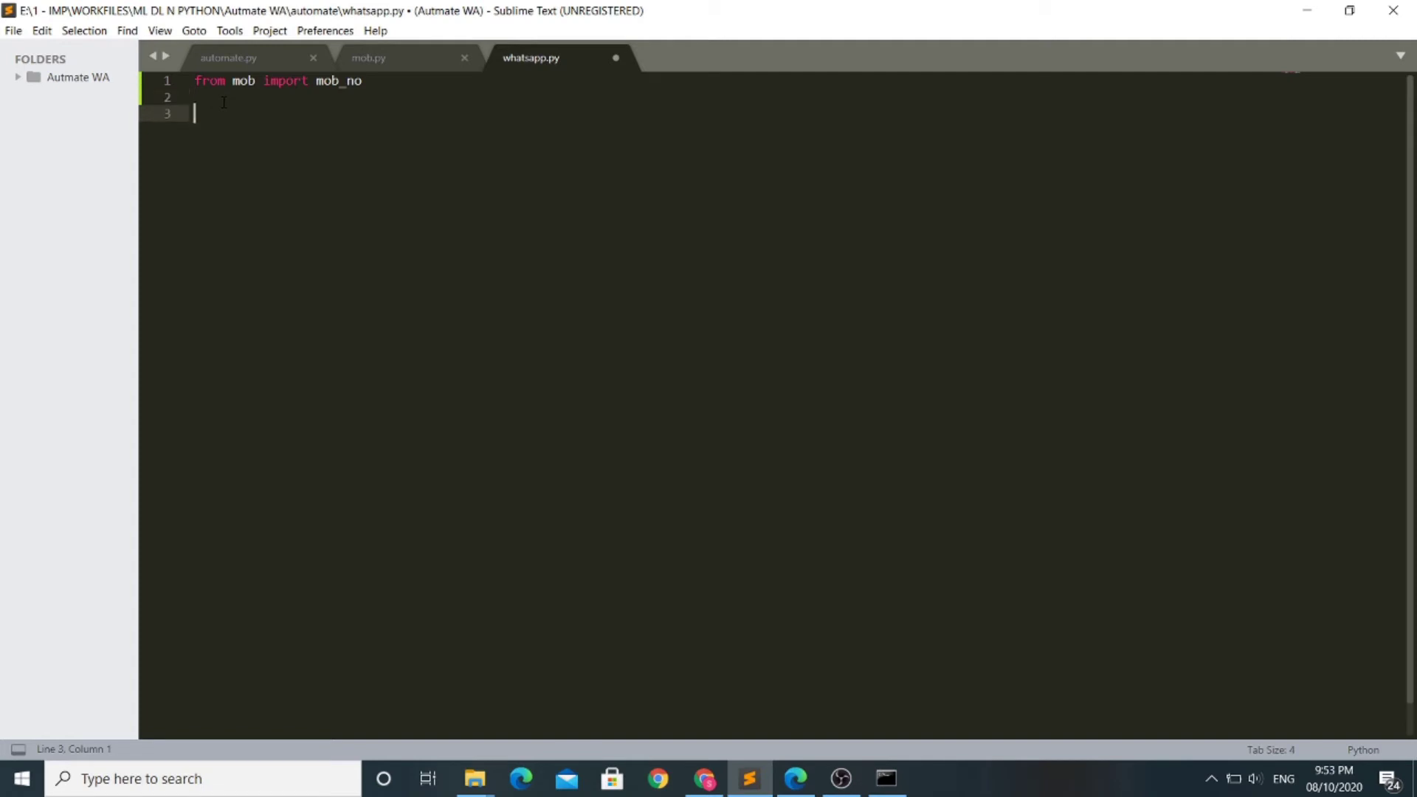
pyautogui.write('imp')
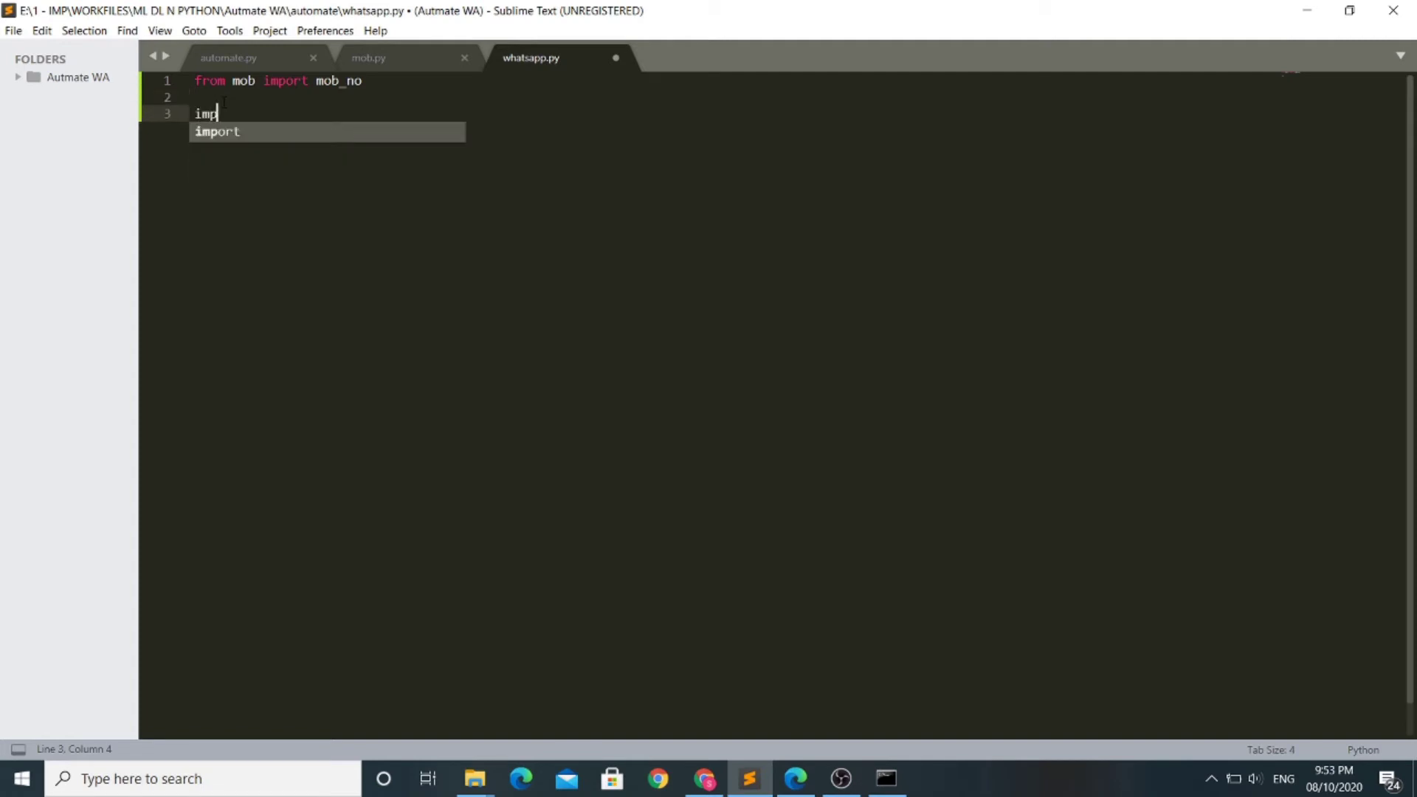
pyautogui.write('ort p')
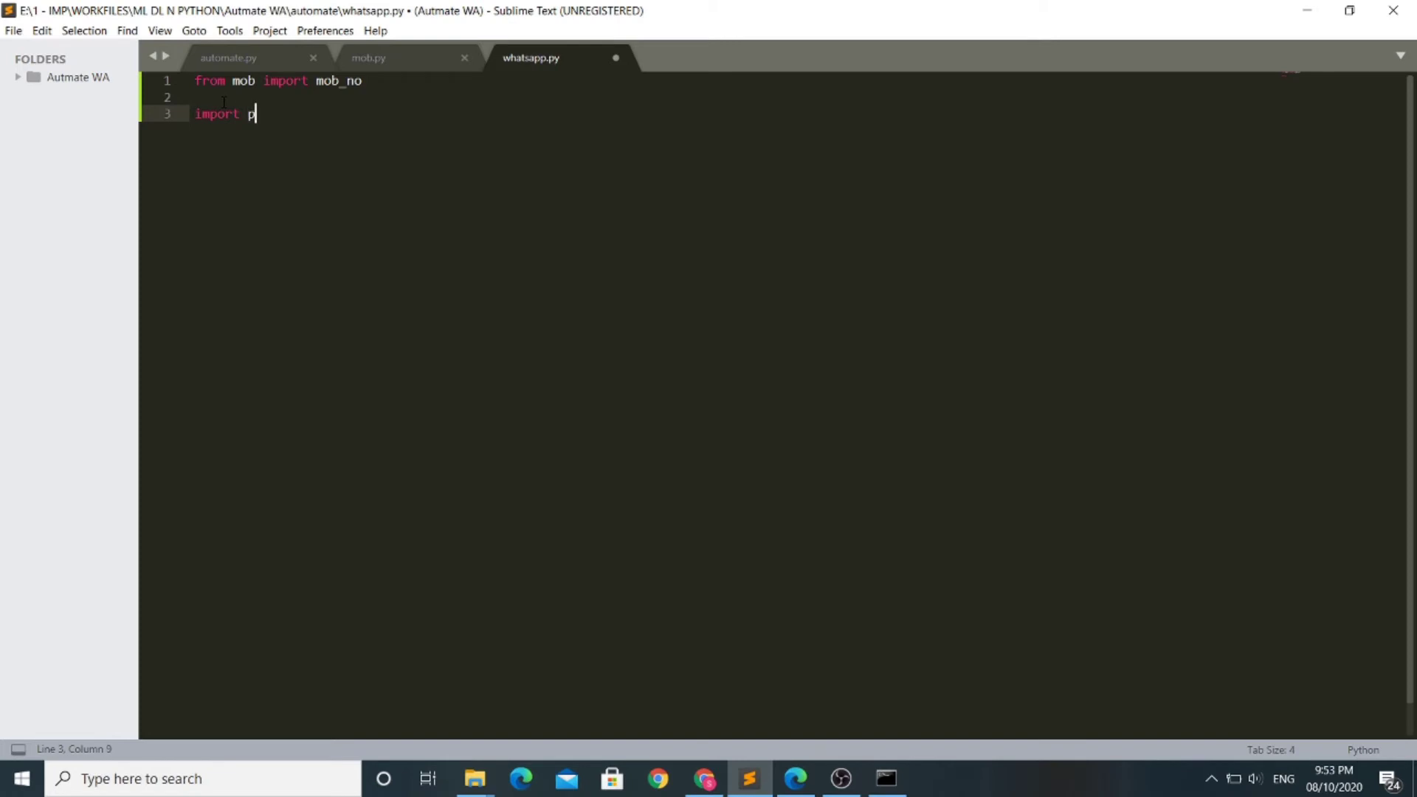
pyautogui.write('ywhatkit ')
pyautogui.write('as k')
pyautogui.write('it')
# Complete kit.sendwhatmsg(mob_no, "Hey! How are you doing?",22, 00) and save whatsapp.py.
pyautogui.press('Return')
pyautogui.press('Return')
pyautogui.write('kit.send')
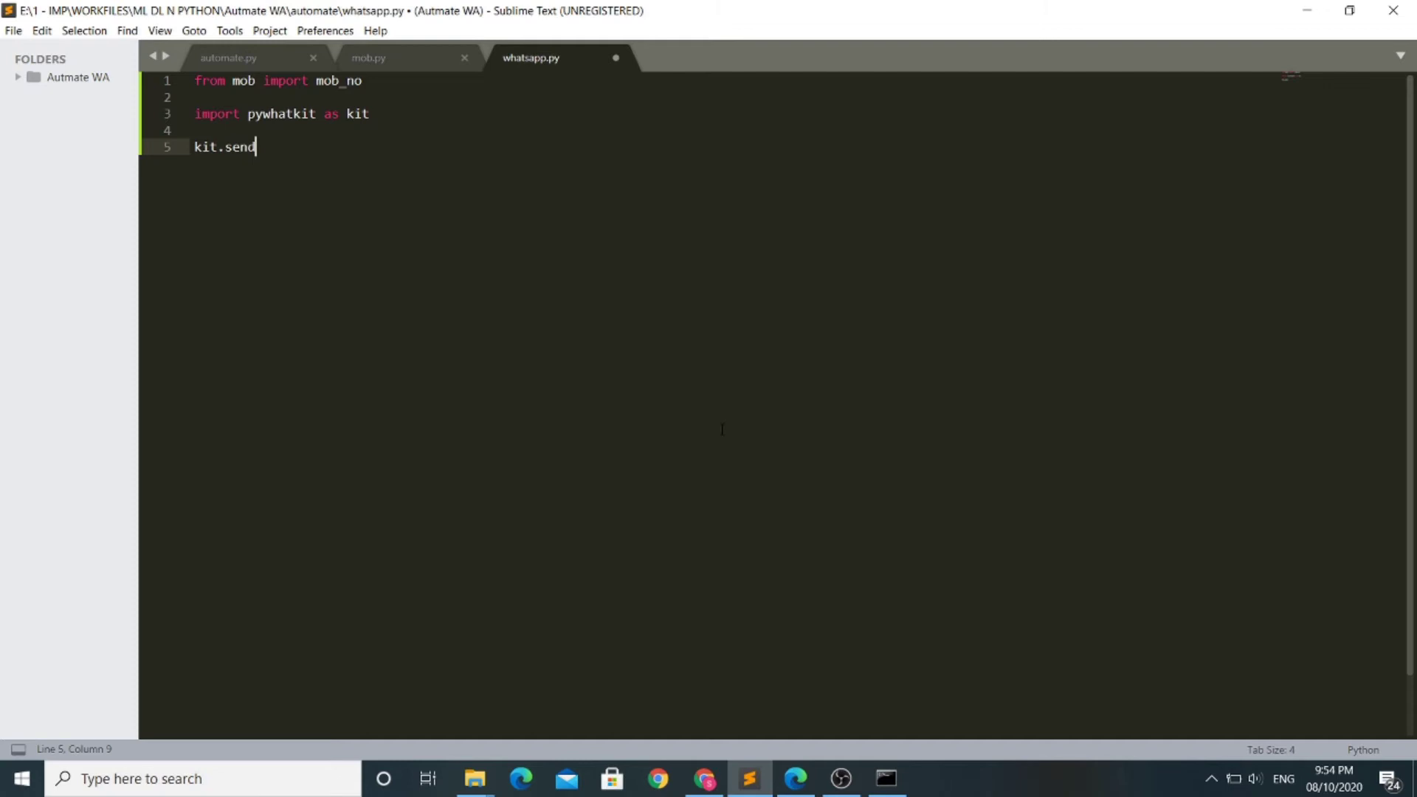
pyautogui.write('whatm')
pyautogui.write('sg(')
pyautogui.write('m')
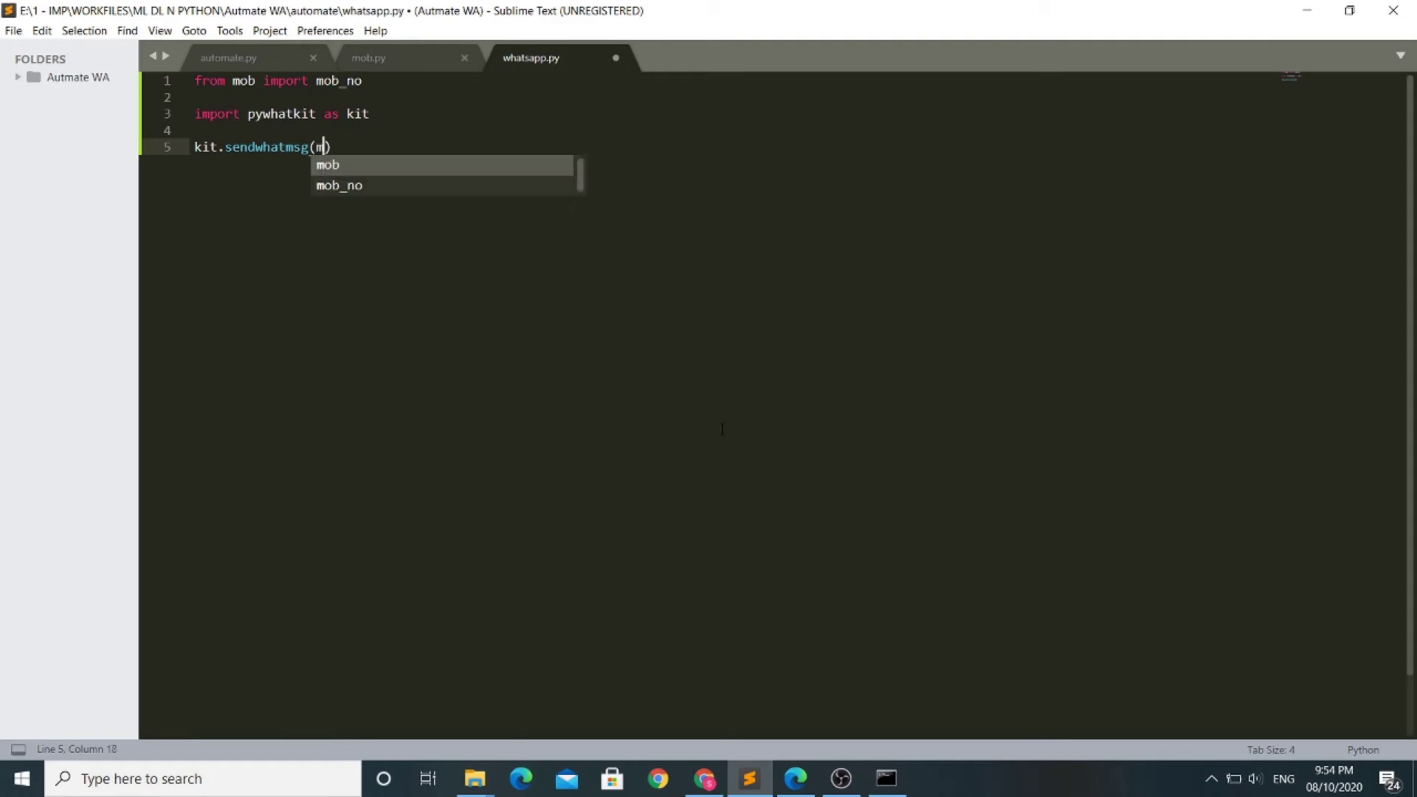
pyautogui.write('ob_no')
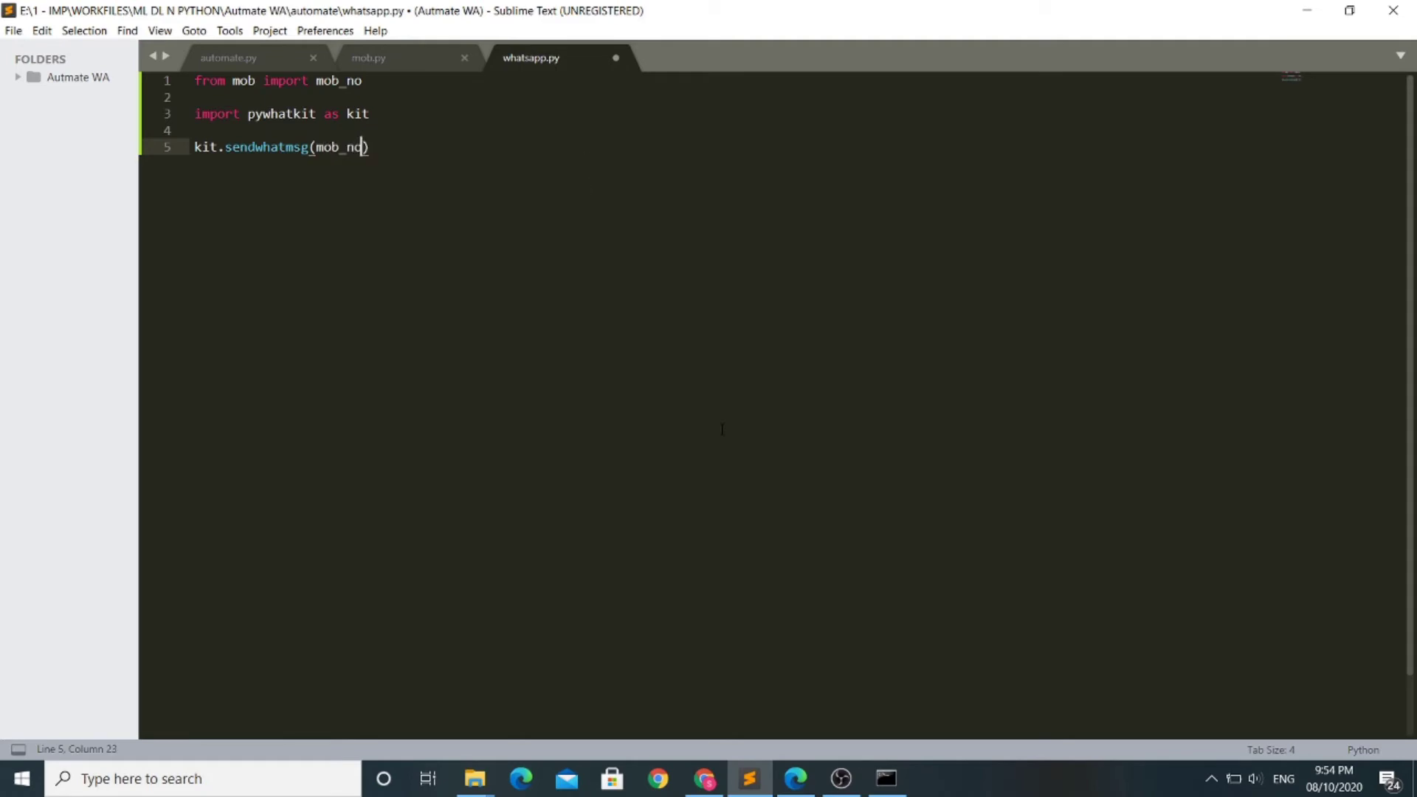
pyautogui.write(', "')
pyautogui.write('Hey')
pyautogui.write('!Ho')
pyautogui.write('w are y')
pyautogui.write('ou doing')
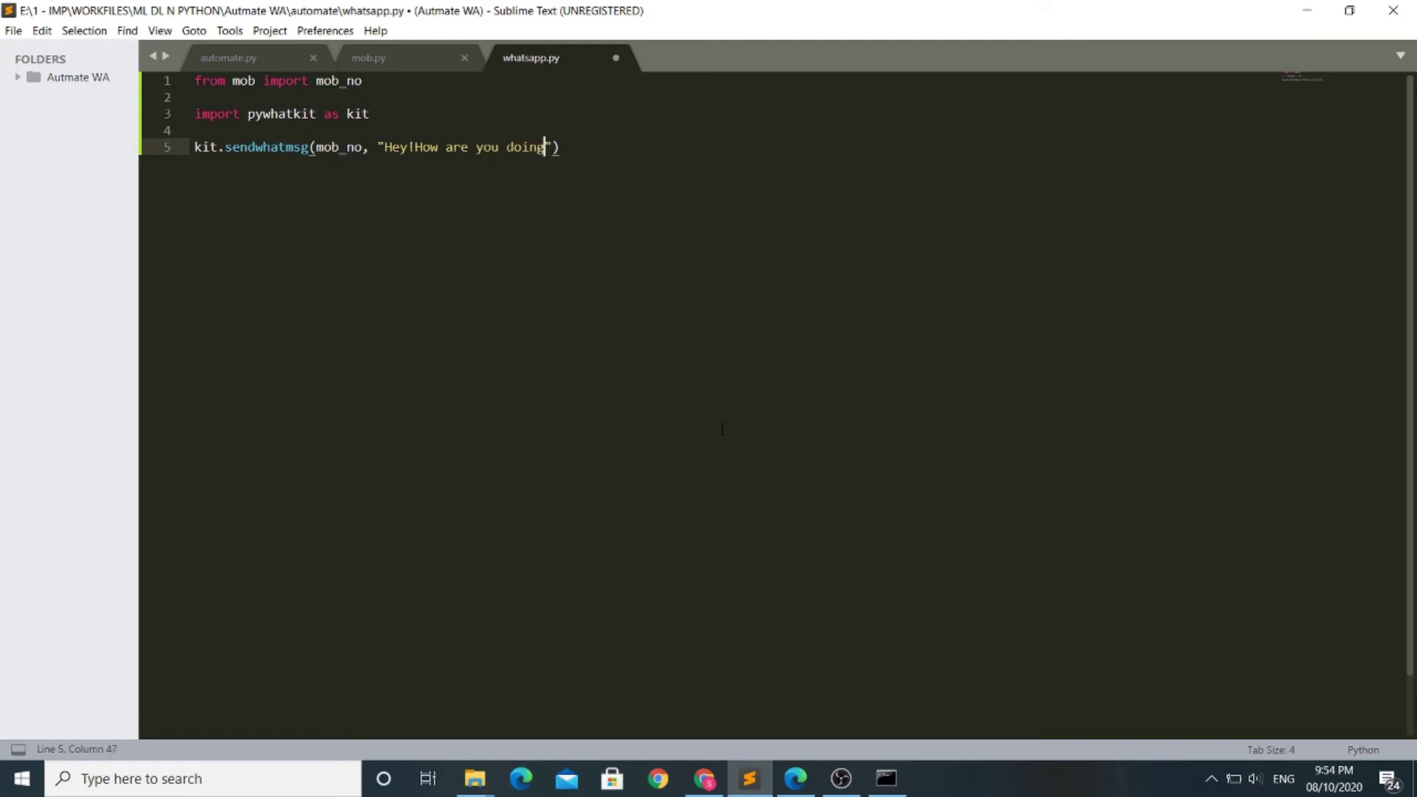
pyautogui.write('?')
pyautogui.press('Left')
pyautogui.press('Left')
pyautogui.press('Left')
pyautogui.press('Left')
pyautogui.press('Left')
pyautogui.press('Left')
pyautogui.press('Left')
pyautogui.press('Right')
pyautogui.press('Right')
pyautogui.press('Right')
pyautogui.press('Right')
pyautogui.press('Right')
pyautogui.press('Right')
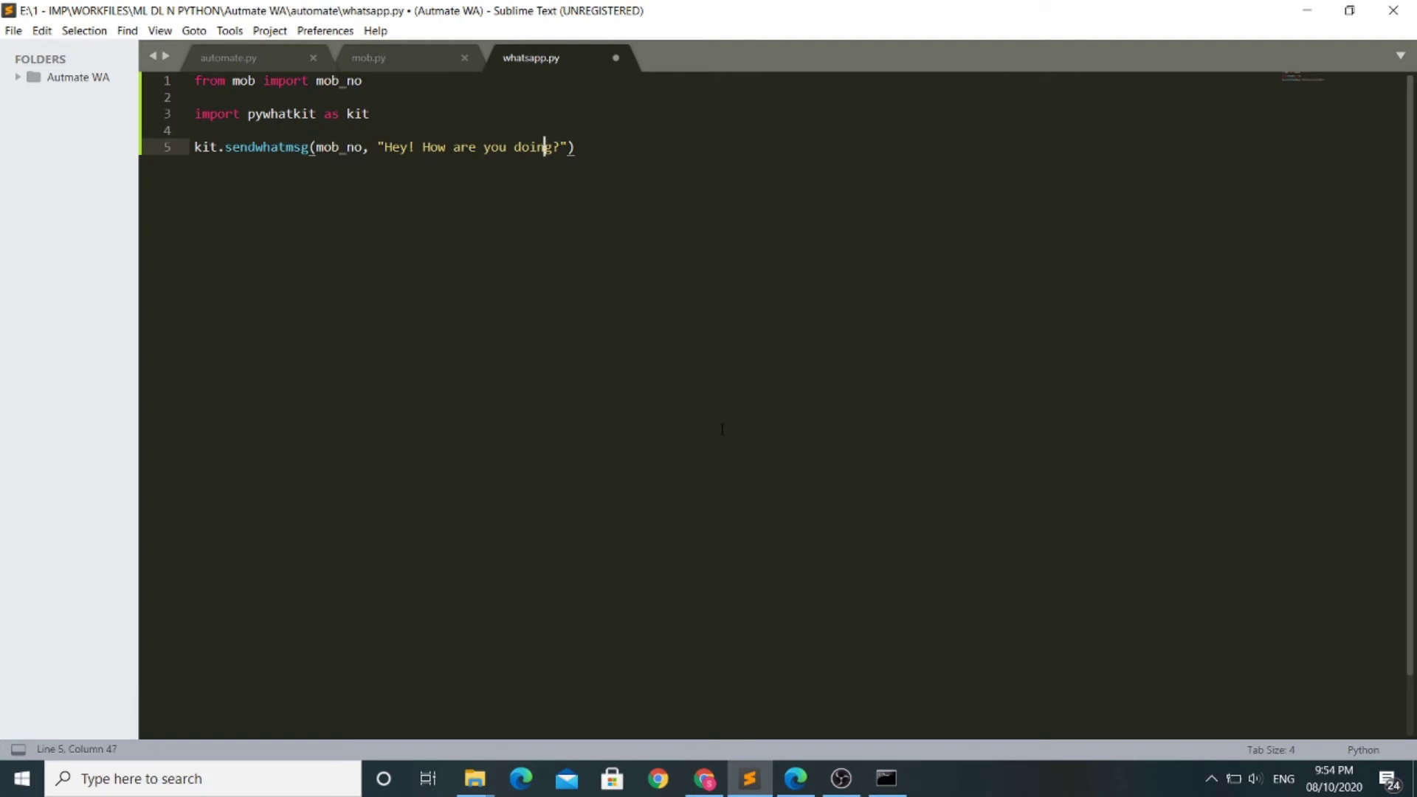
pyautogui.press('Right')
pyautogui.press('Right')
pyautogui.press('Right')
pyautogui.write(',')
pyautogui.write('22')
pyautogui.write('.')
pyautogui.press('BackSpace')
pyautogui.write(', ')
pyautogui.write('00')
pyautogui.press('Right')
pyautogui.hotkey('ctrl', 's')
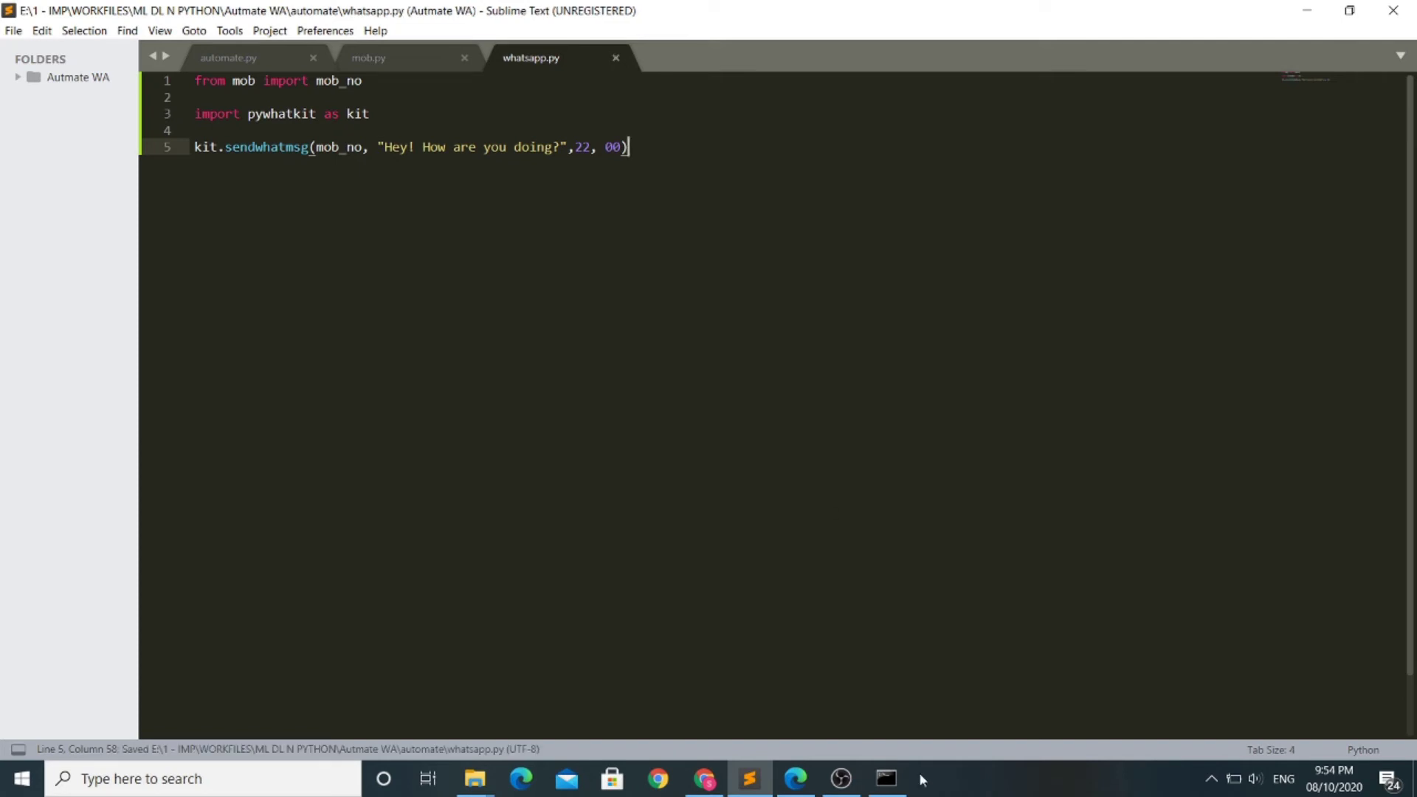
# Run whatsapp.py from the Command Prompt.
pyautogui.click(889, 783)
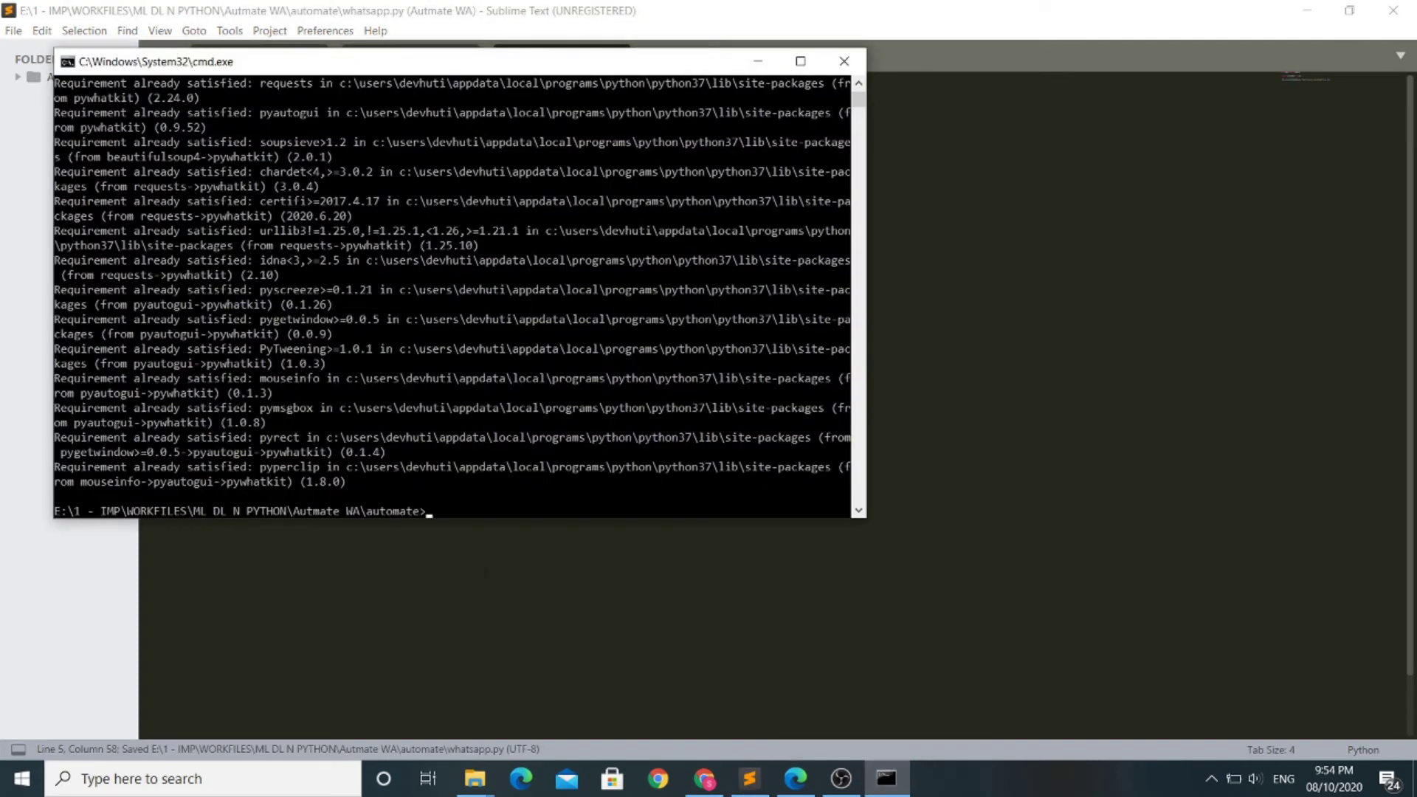
pyautogui.click(501, 512)
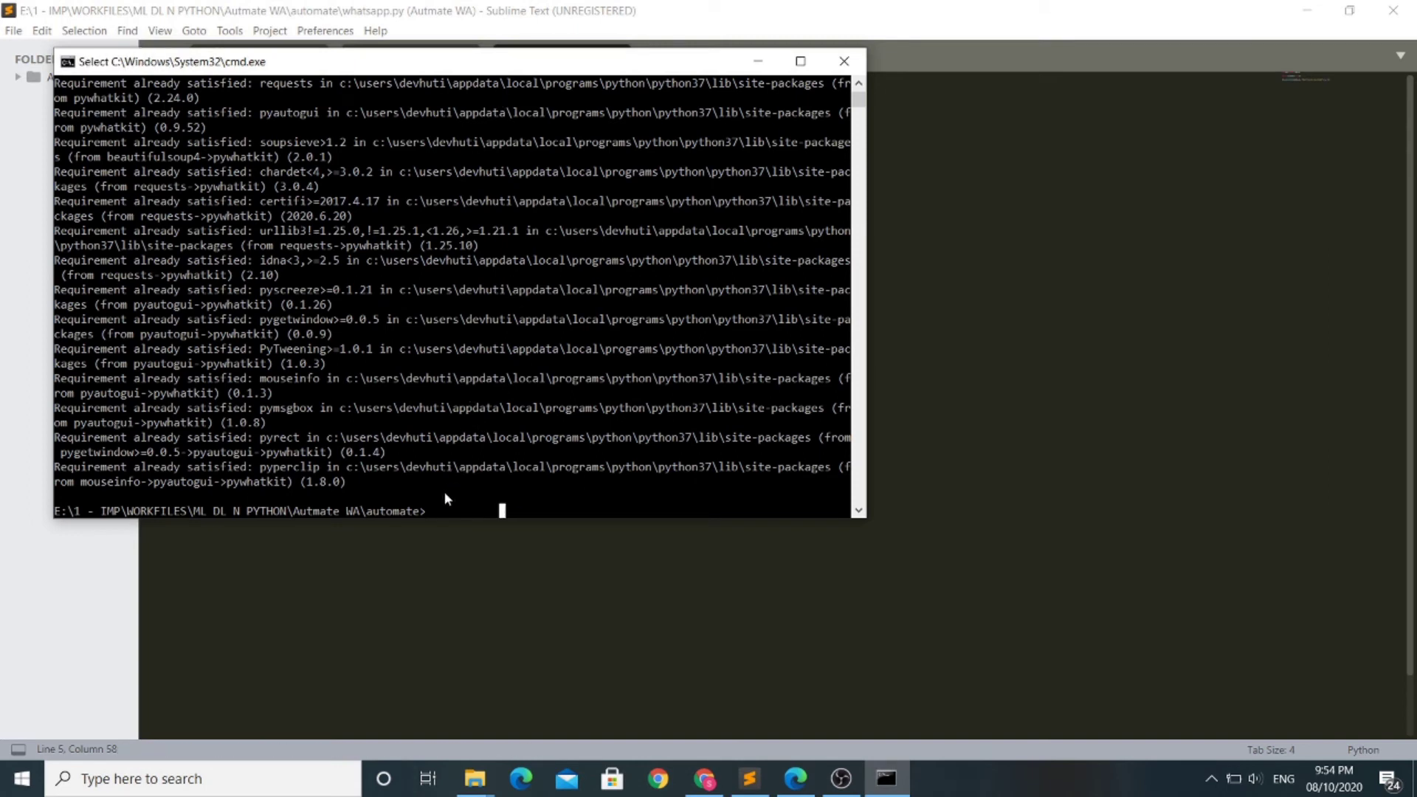
pyautogui.write('whatsa')
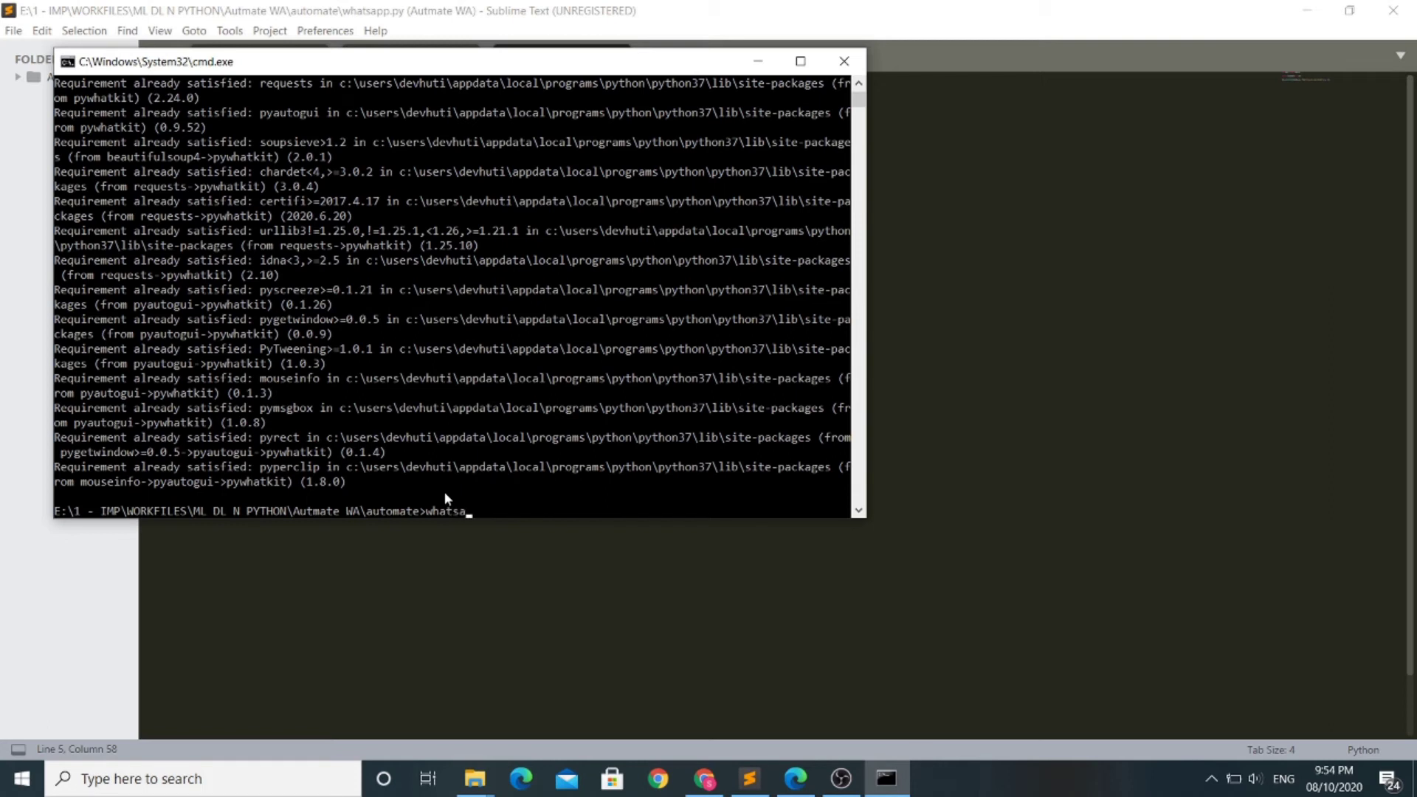
pyautogui.write('pp.py')
pyautogui.press('Return')
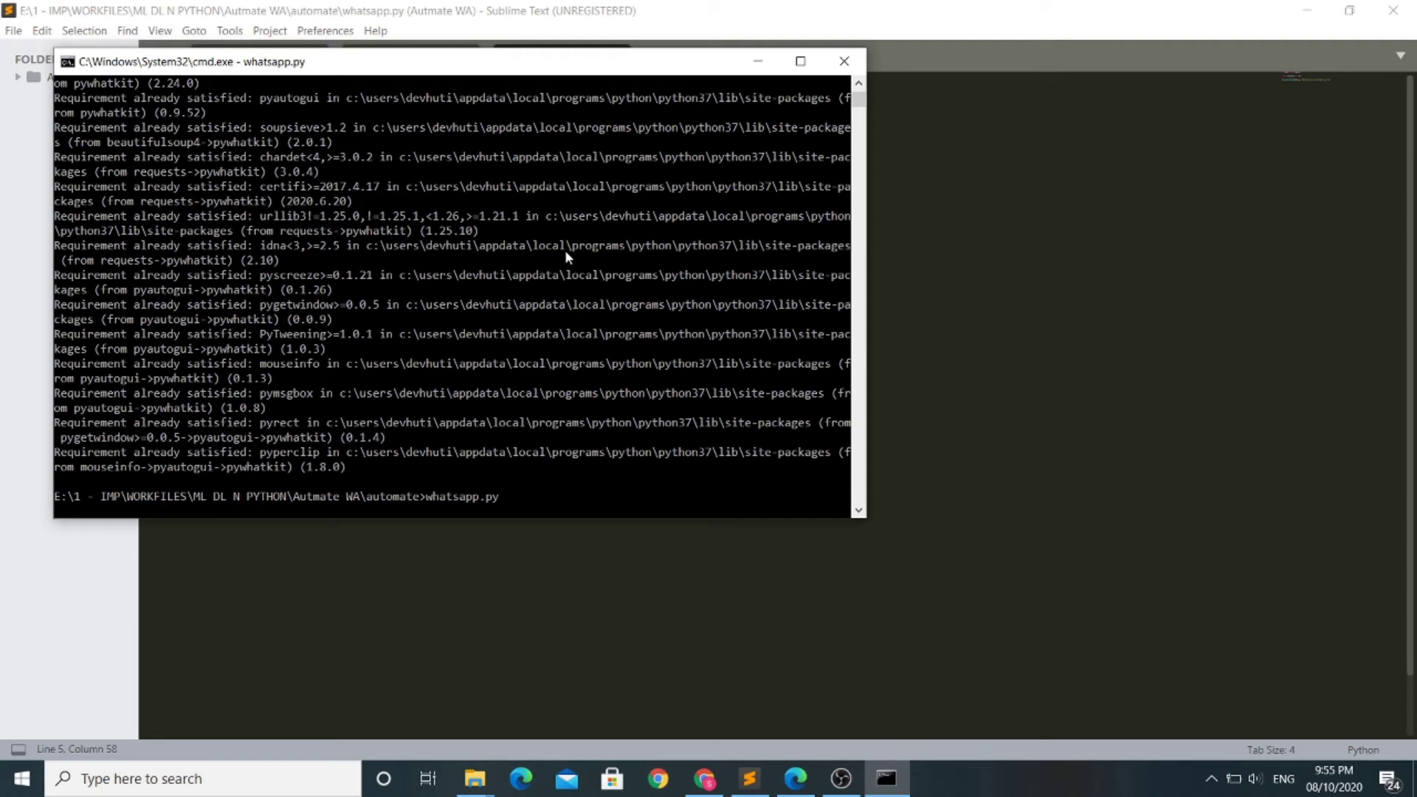
pyautogui.press('Return')
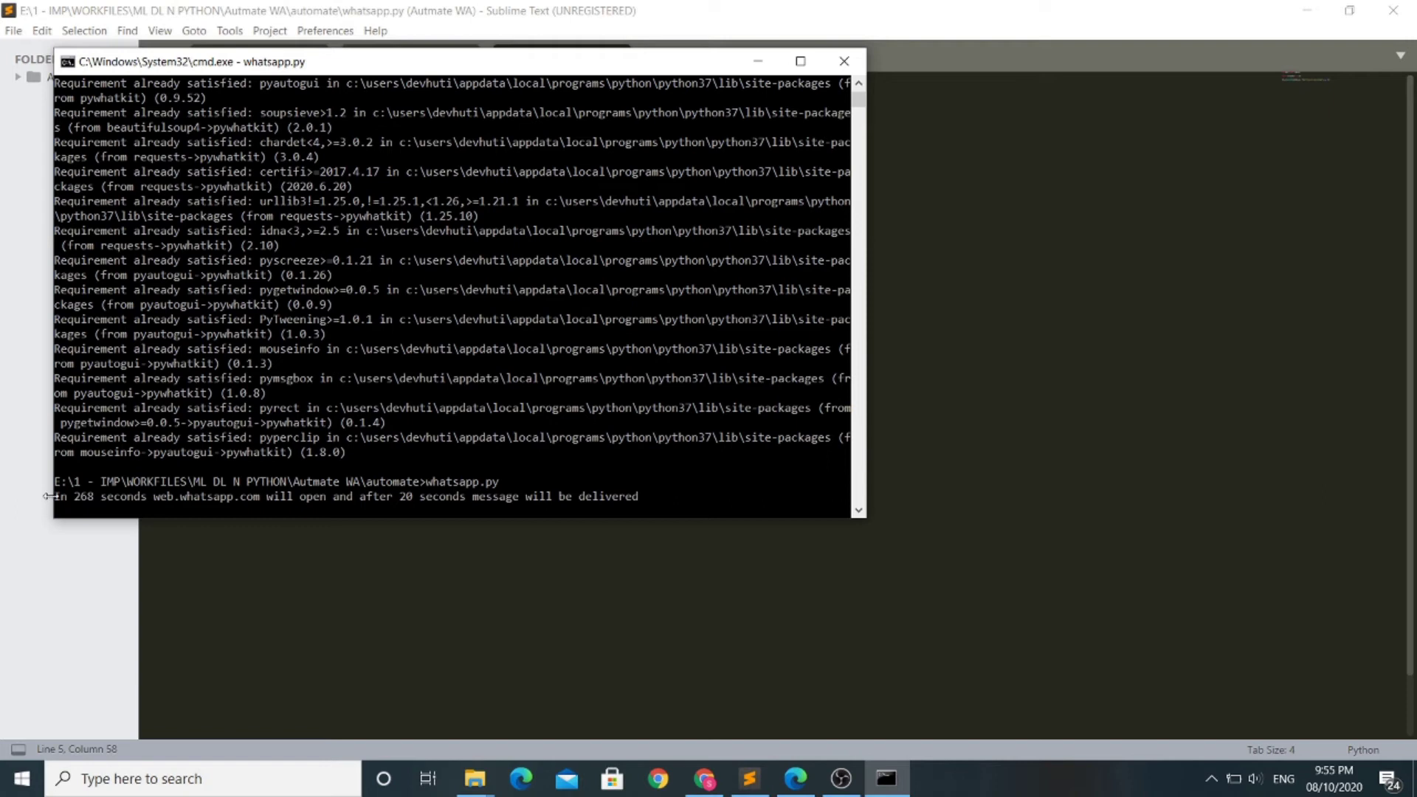
# Highlight the scheduling message and delivery timing lines in the console output.
pyautogui.moveTo(58, 501); pyautogui.dragTo(620, 499)
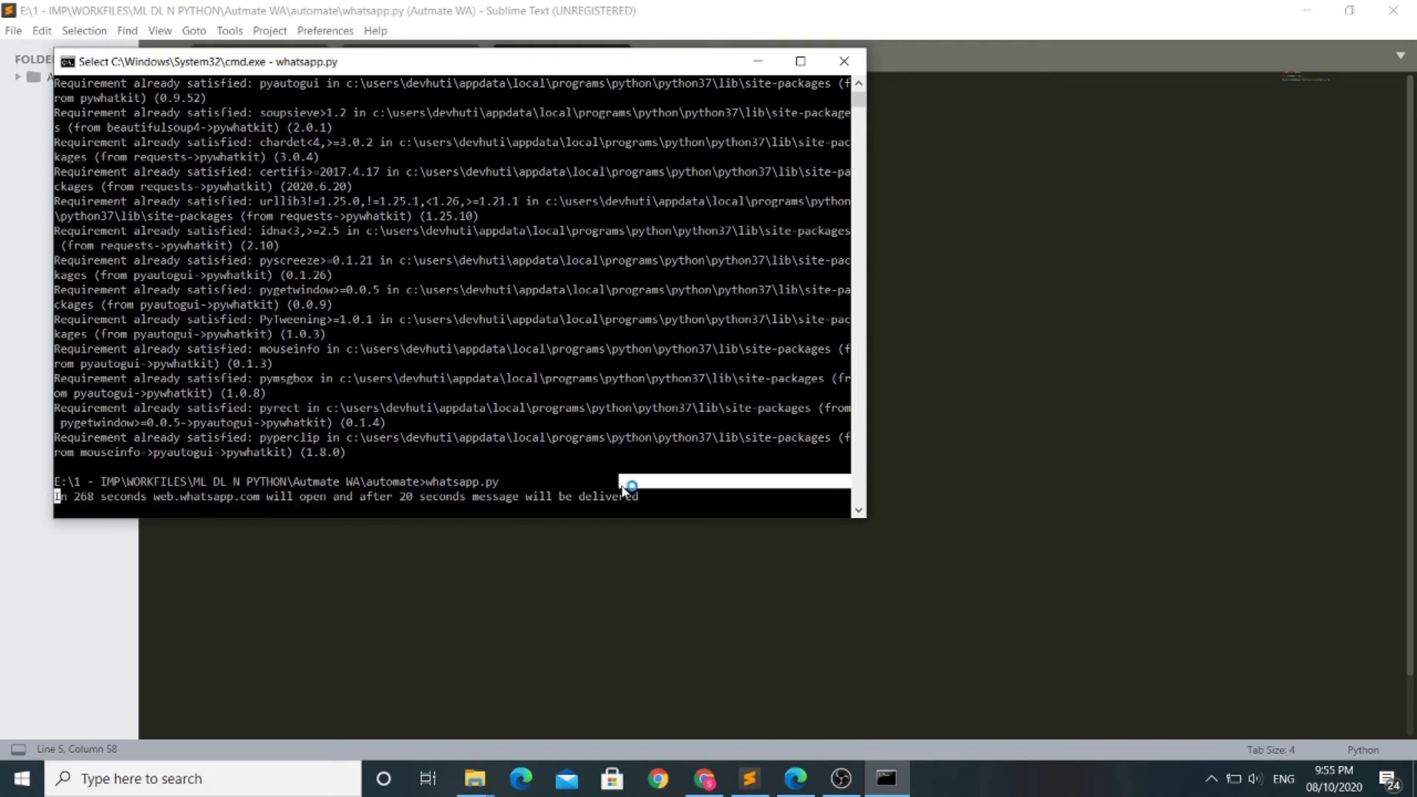
pyautogui.click(619, 498)
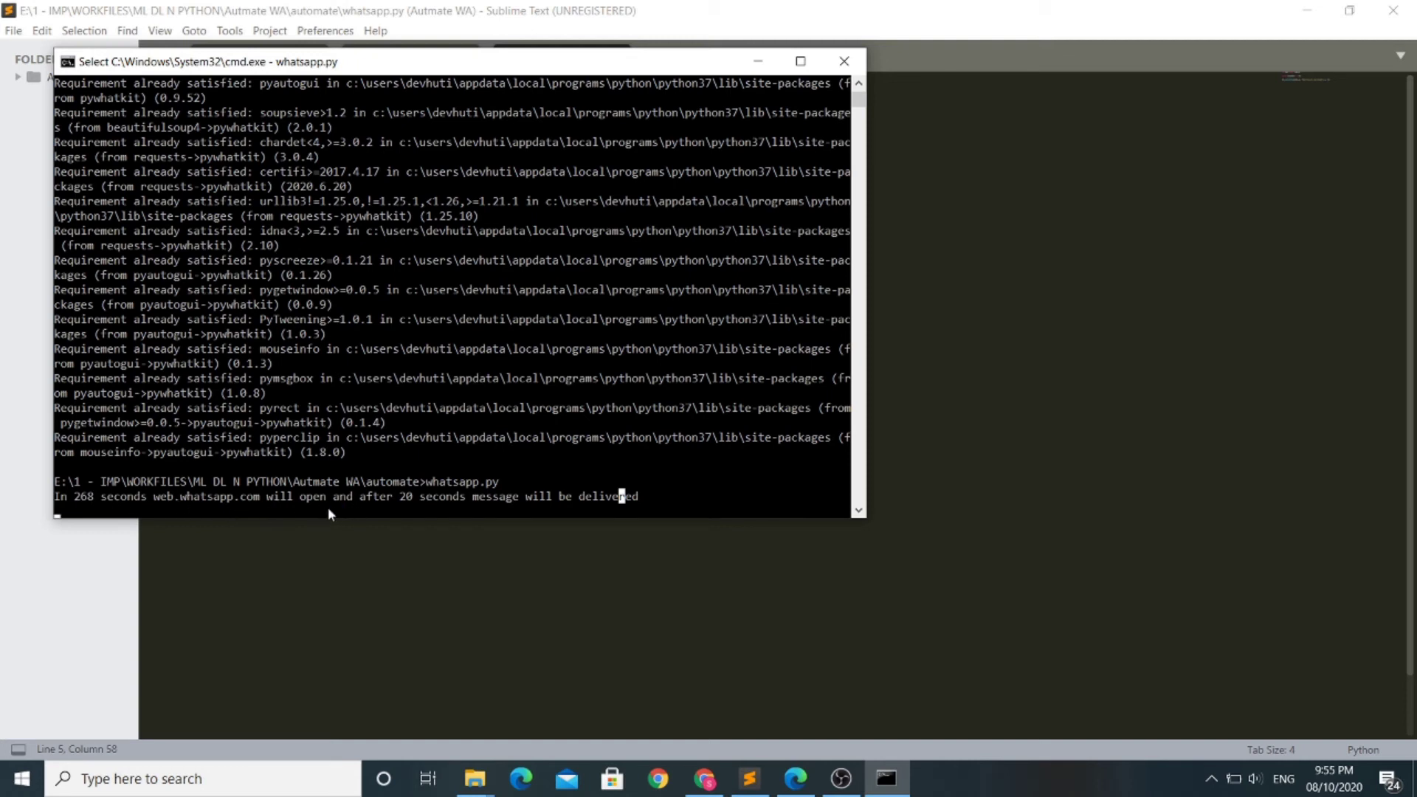
pyautogui.moveTo(360, 501); pyautogui.dragTo(508, 511)
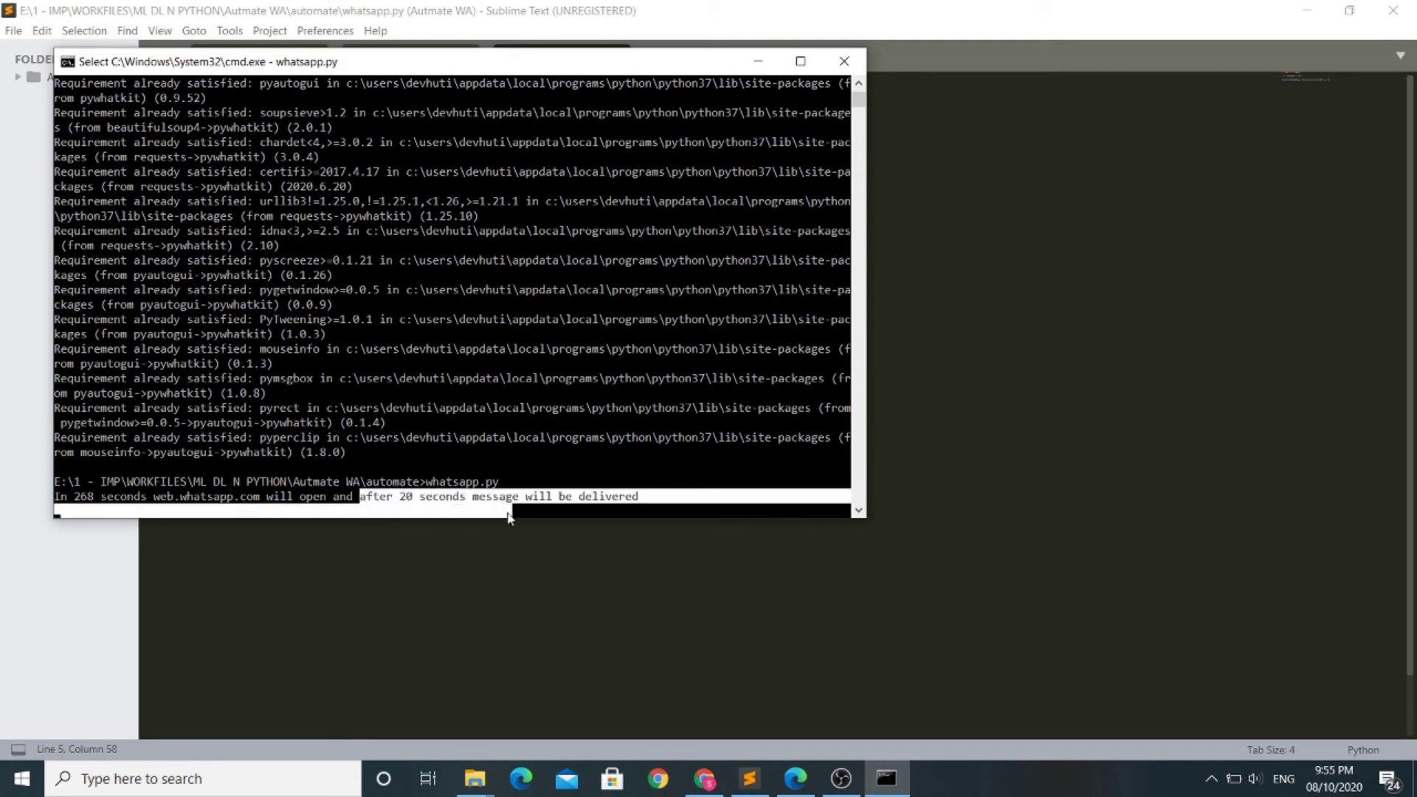
pyautogui.click(508, 512)
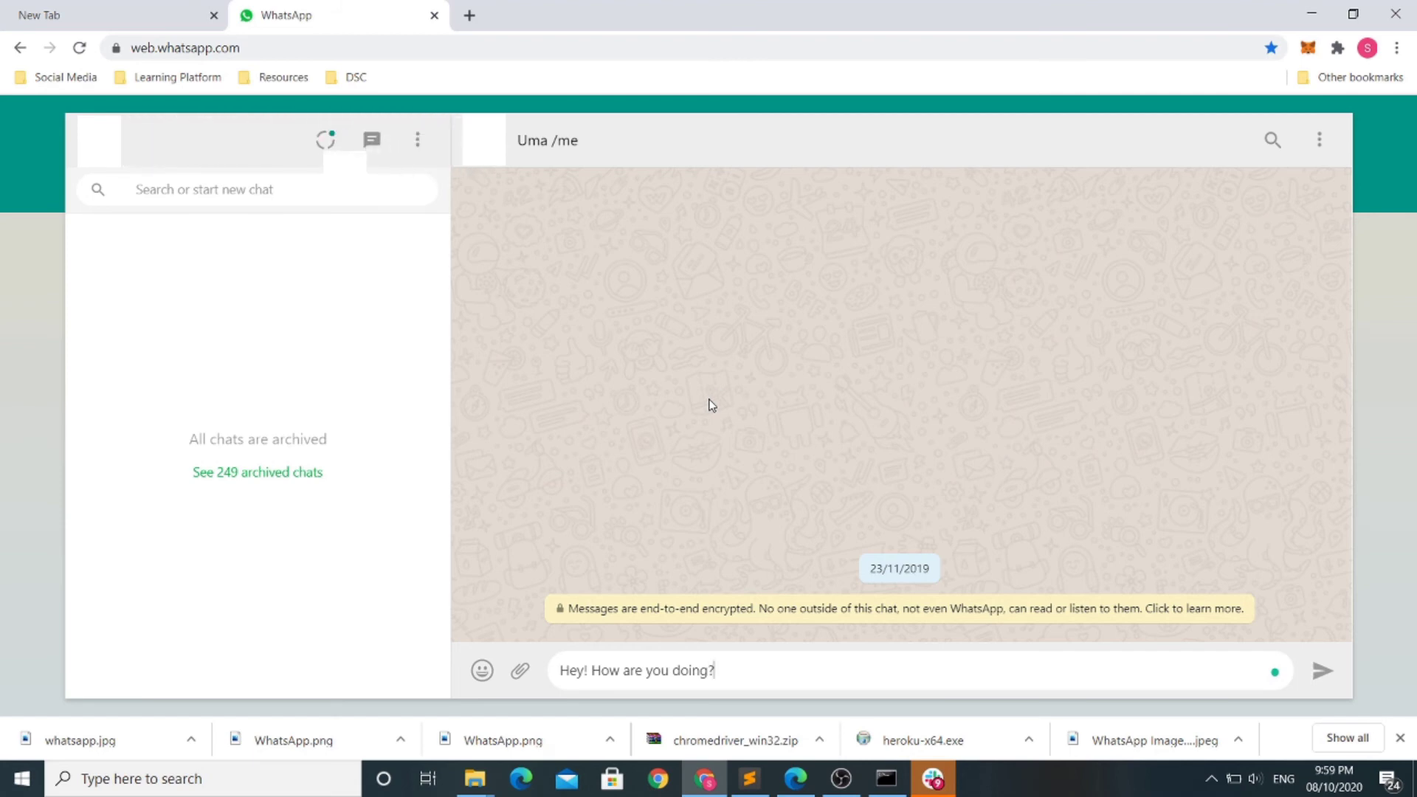
# Send the pre-filled 'Hey! How are you doing?' message in WhatsApp Web.
pyautogui.press('Return')
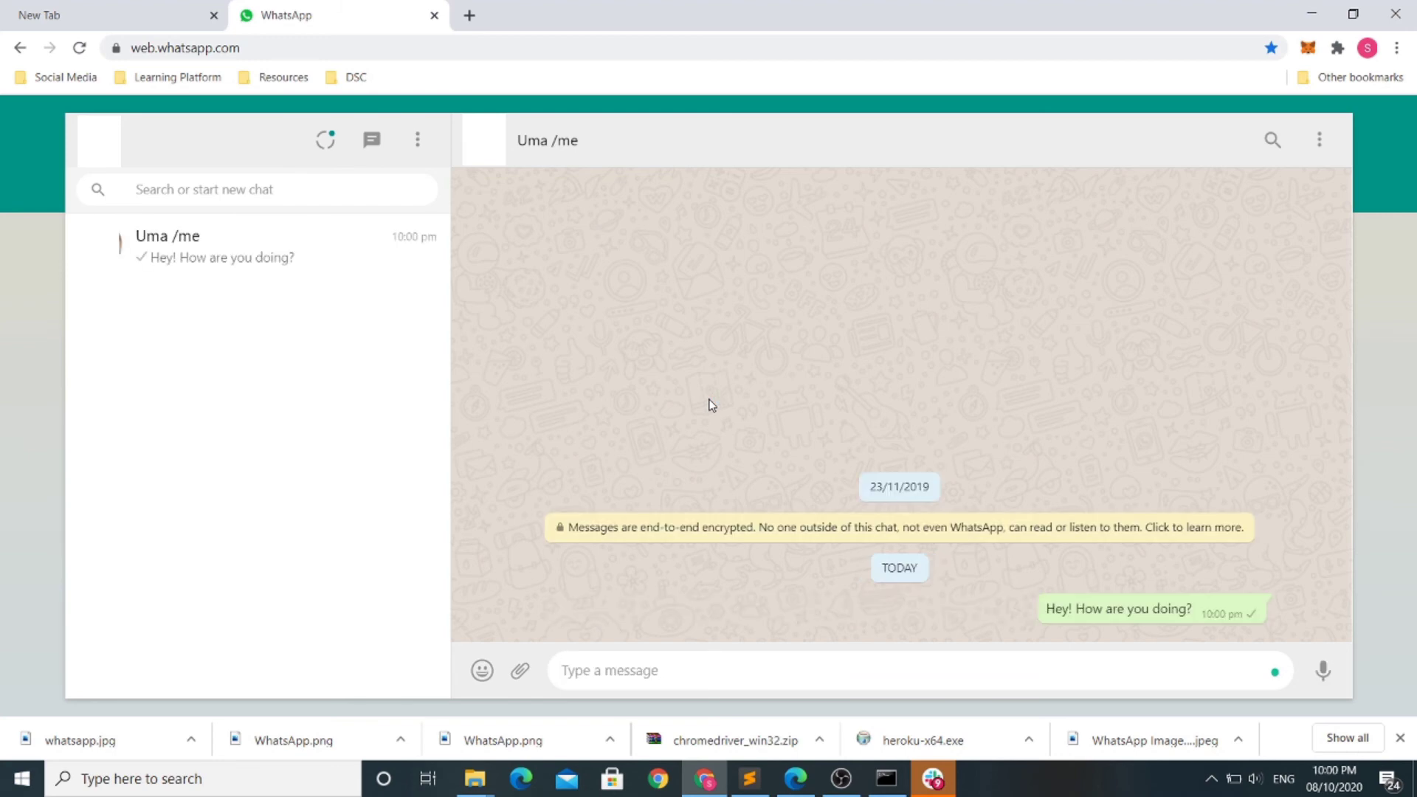